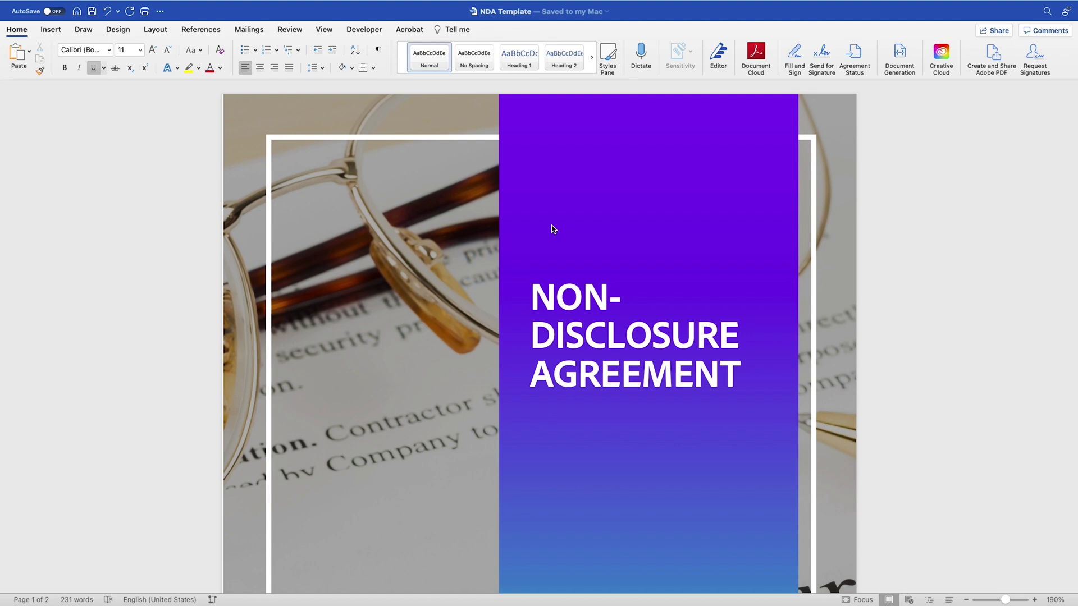
- Start a new reusable library template from the Acrobat Sign home page
{"action": "scroll", "coordinate": [553, 228], "scroll_direction": "down", "scroll_amount": 20}
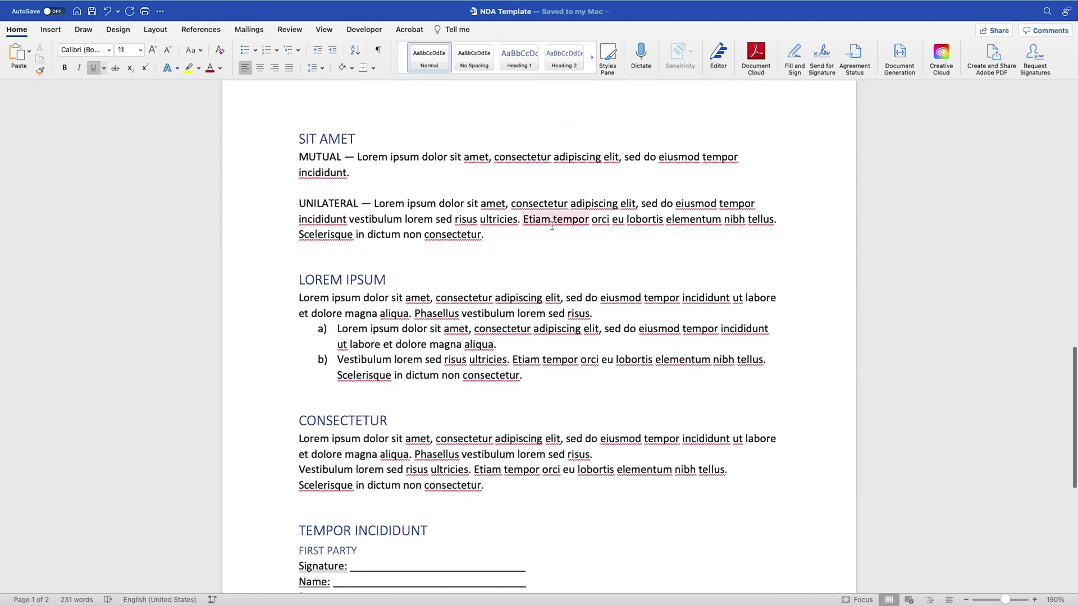
{"action": "scroll", "coordinate": [552, 226], "scroll_direction": "down", "scroll_amount": 10}
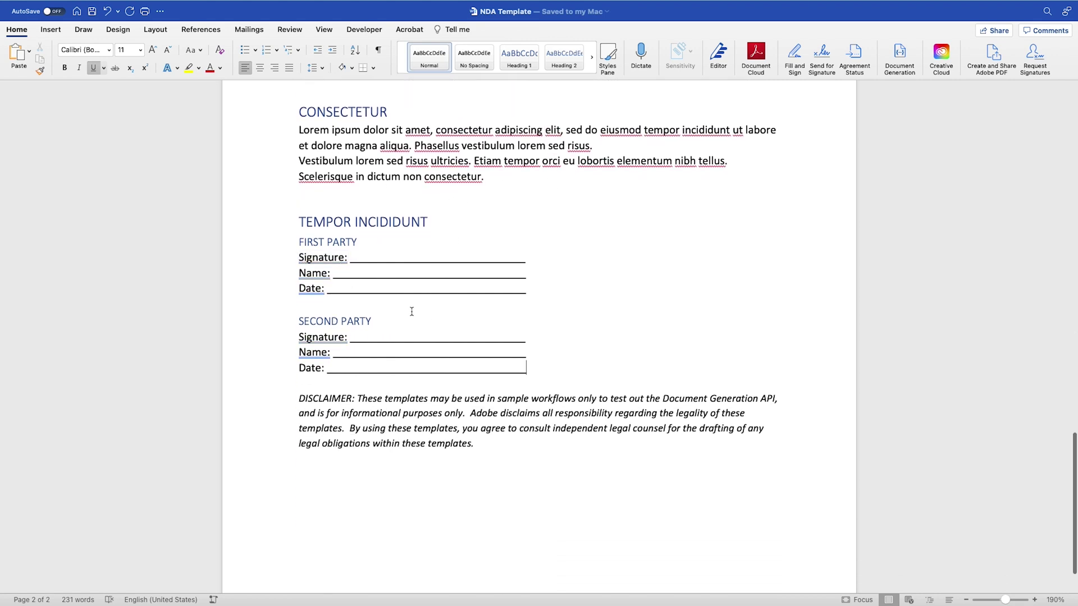
{"action": "scroll", "coordinate": [617, 256], "scroll_direction": "up", "scroll_amount": 5}
{"action": "scroll", "coordinate": [617, 257], "scroll_direction": "up", "scroll_amount": 15}
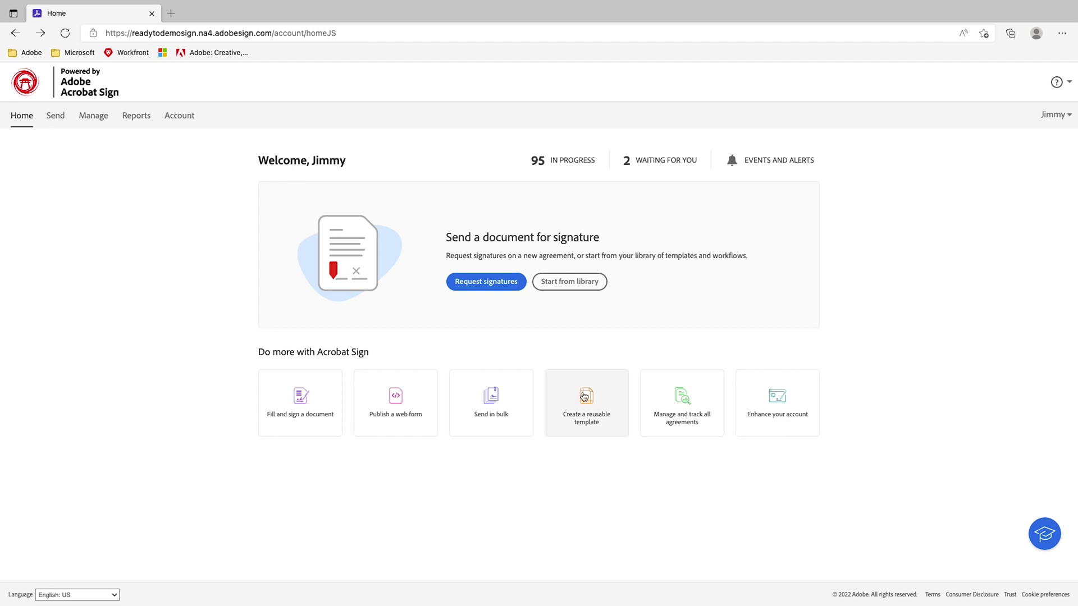
{"action": "left_click", "coordinate": [584, 396]}
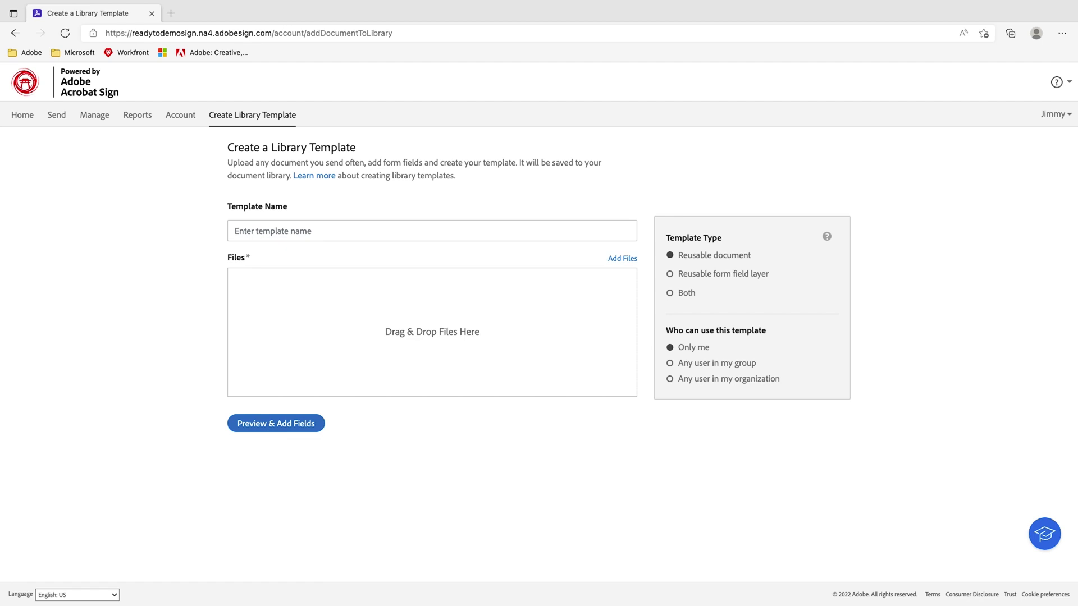
- Set the library template's type to Both
{"action": "left_click", "coordinate": [670, 274]}
{"action": "left_click", "coordinate": [669, 274]}
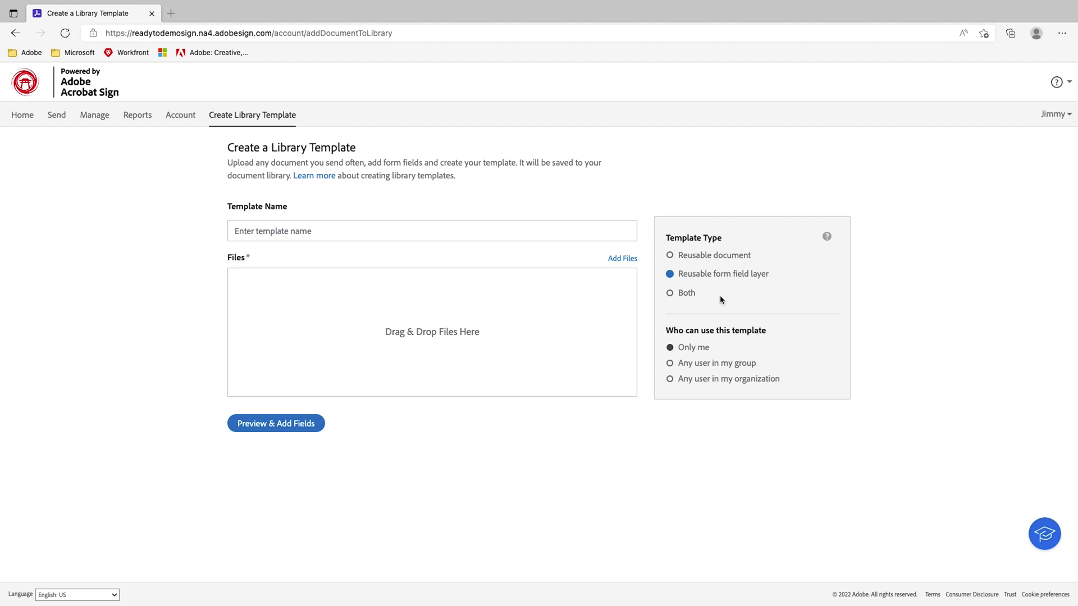
{"action": "left_click", "coordinate": [674, 293]}
- Make the template available to any user in the organization
{"action": "left_click", "coordinate": [671, 364]}
{"action": "left_click", "coordinate": [727, 379]}
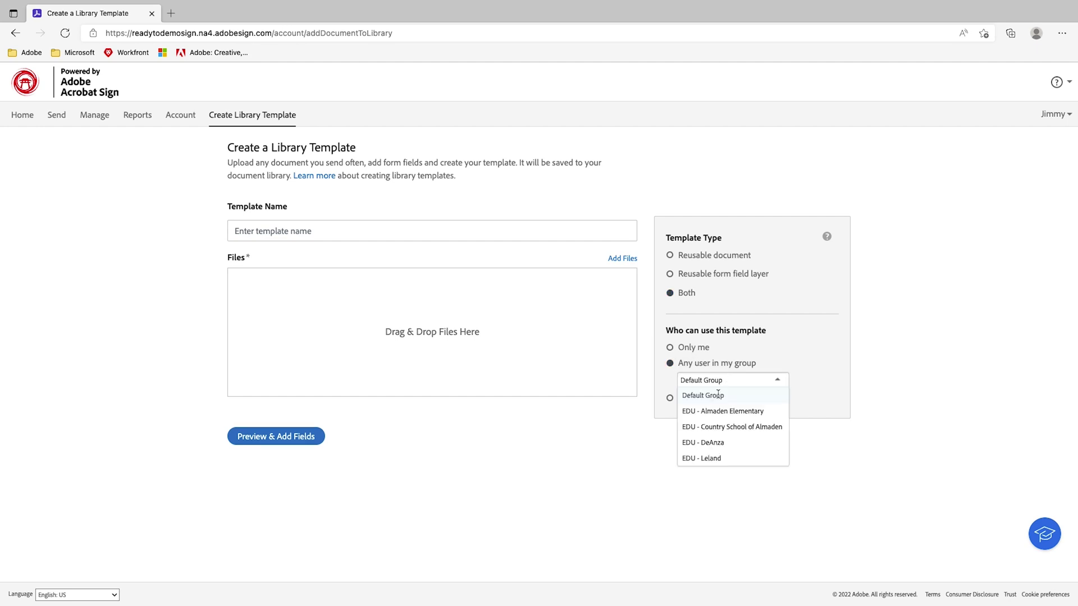
{"action": "left_click", "coordinate": [682, 358]}
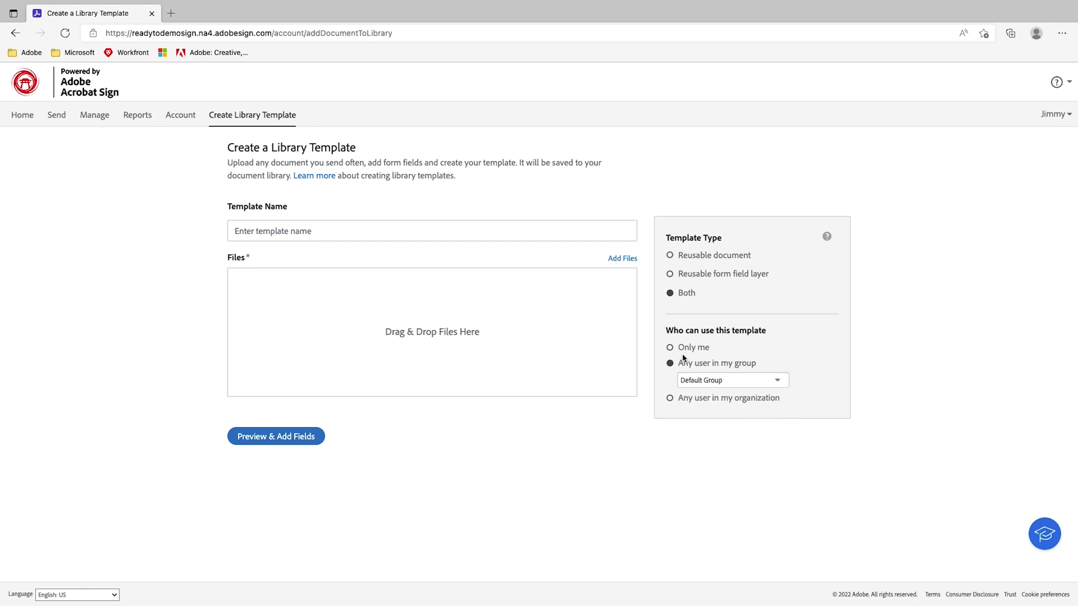
{"action": "left_click", "coordinate": [671, 349]}
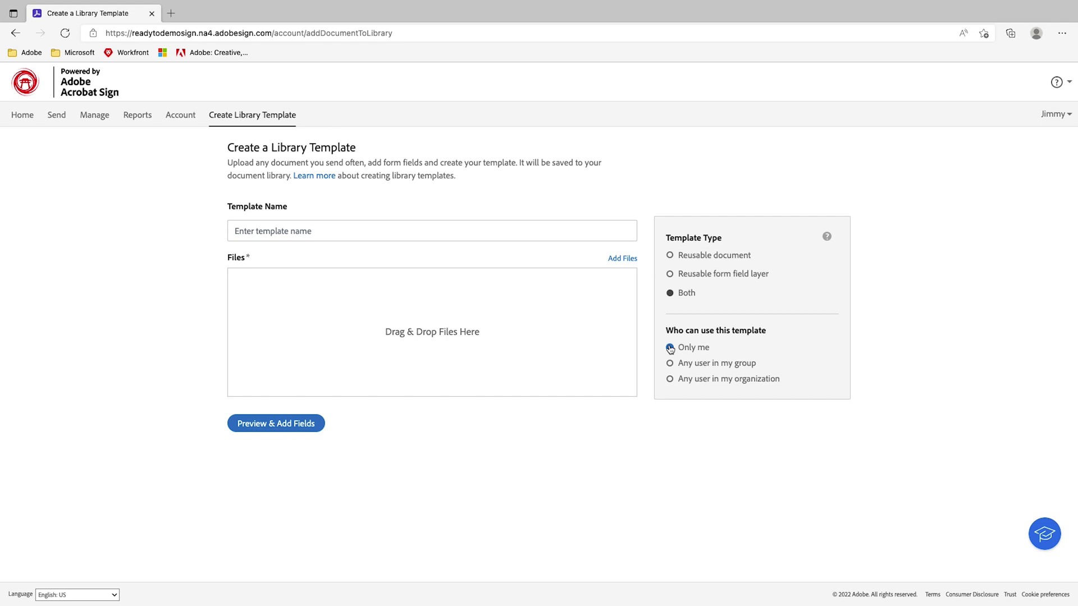
{"action": "left_click", "coordinate": [672, 379]}
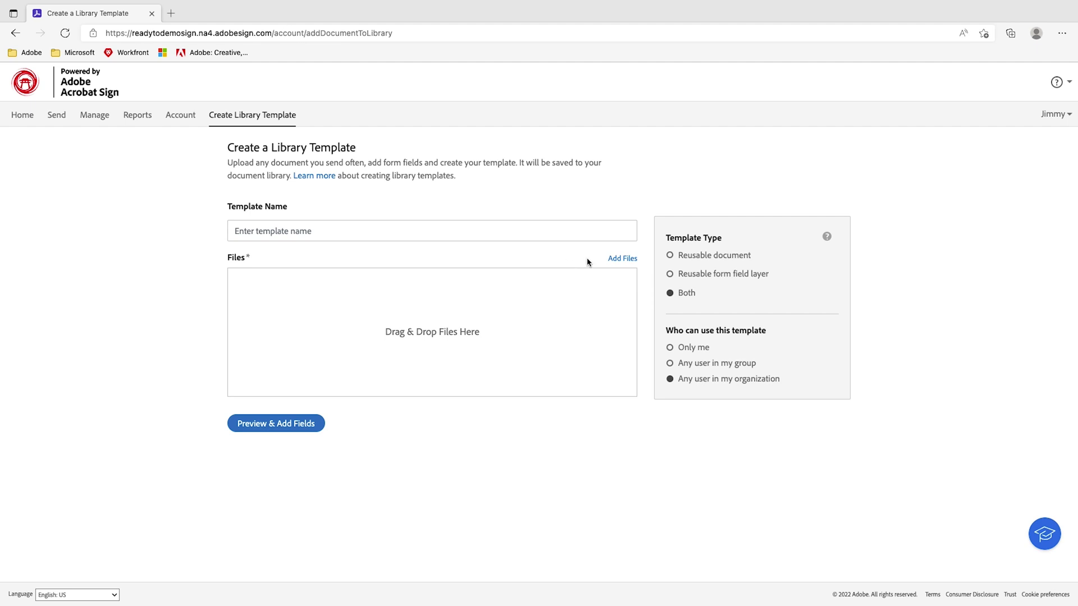
- Attach NDA Template.docx from the computer to the library template
{"action": "left_click", "coordinate": [618, 260]}
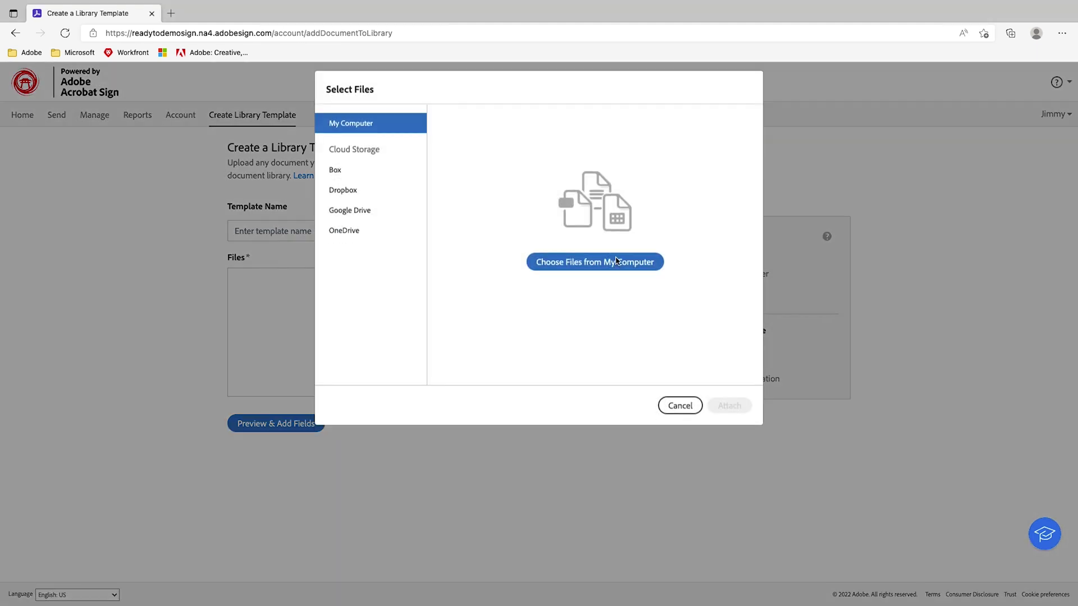
{"action": "left_click", "coordinate": [564, 275]}
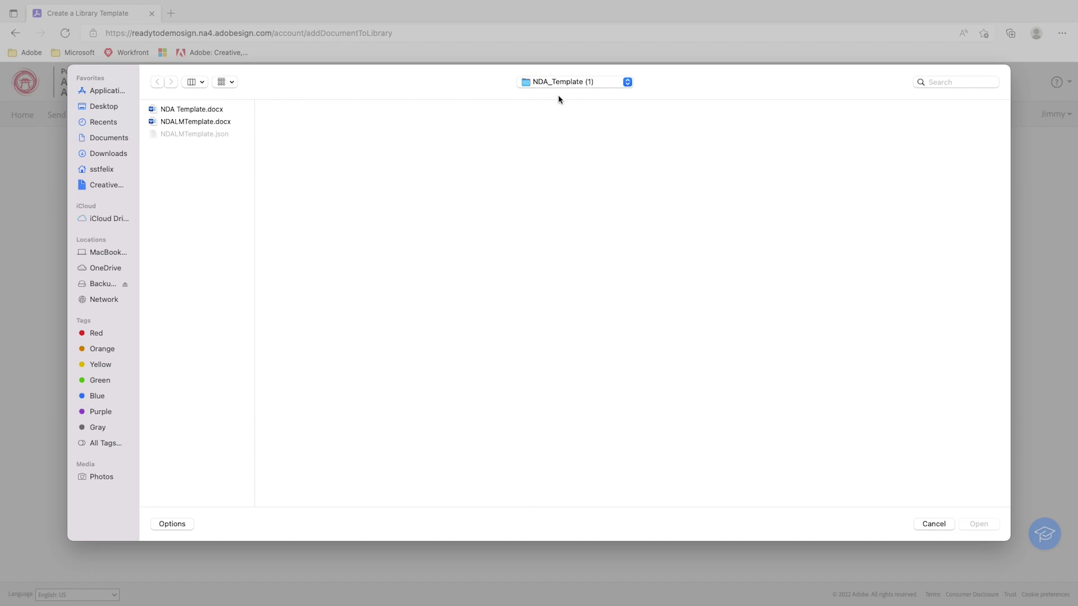
{"action": "left_click", "coordinate": [192, 111]}
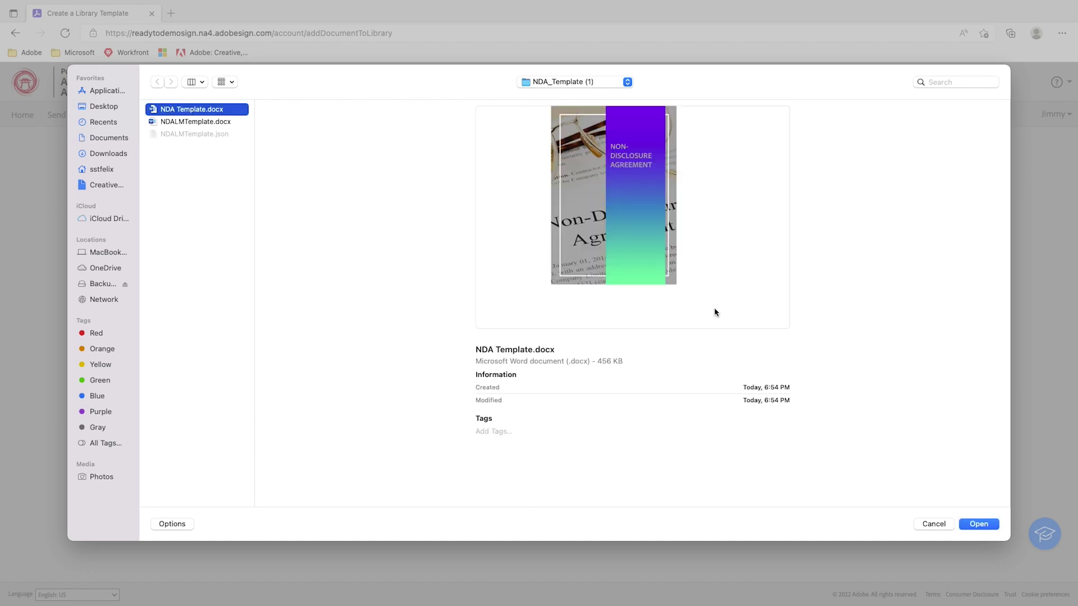
{"action": "left_click", "coordinate": [979, 524]}
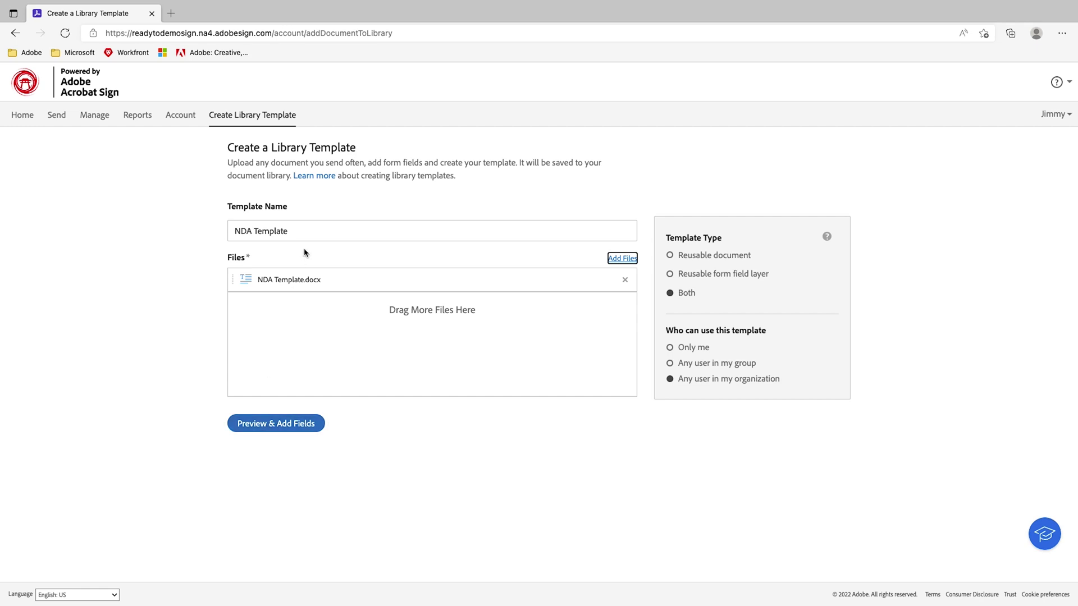
- Rename the template to 'NDA Template 2022' and open Preview & Add Fields
{"action": "left_click", "coordinate": [297, 229]}
{"action": "type", "text": "2022"}
{"action": "left_click", "coordinate": [268, 423]}
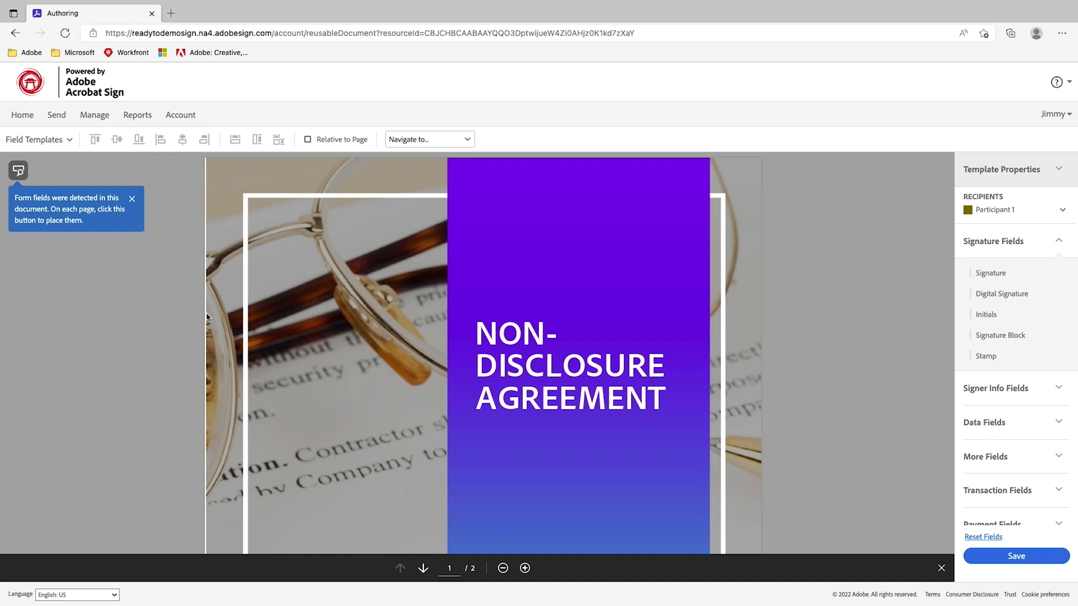
- On page 2's TEMPOR INCIDIDUNT section, place the detected Signature, Full Name and Date fields for both parties
{"action": "scroll", "coordinate": [322, 368], "scroll_direction": "down", "scroll_amount": 1}
{"action": "scroll", "coordinate": [323, 368], "scroll_direction": "down", "scroll_amount": 10}
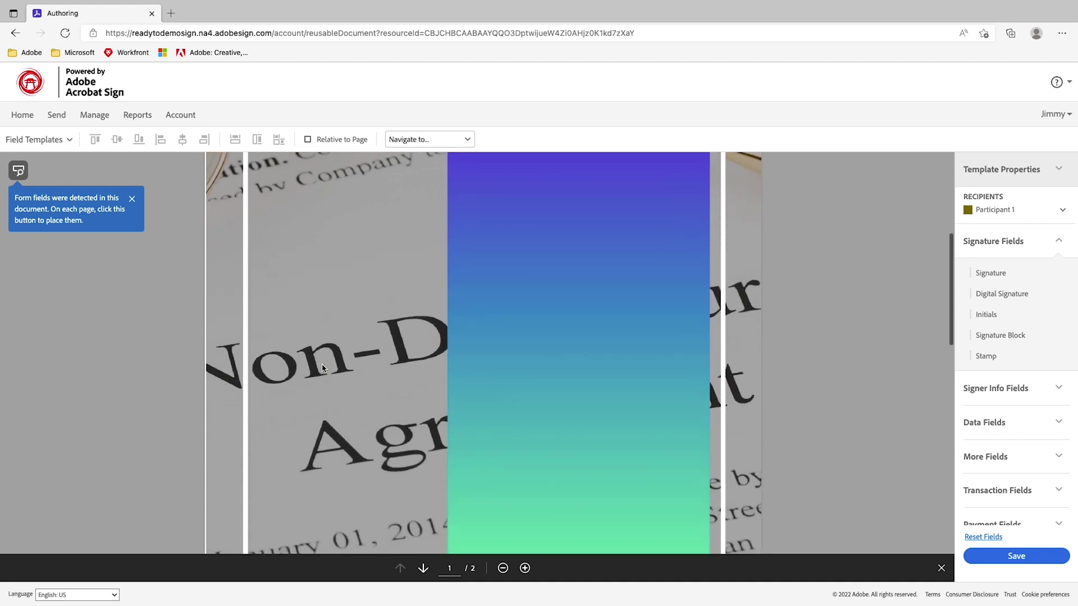
{"action": "scroll", "coordinate": [322, 368], "scroll_direction": "down", "scroll_amount": 4}
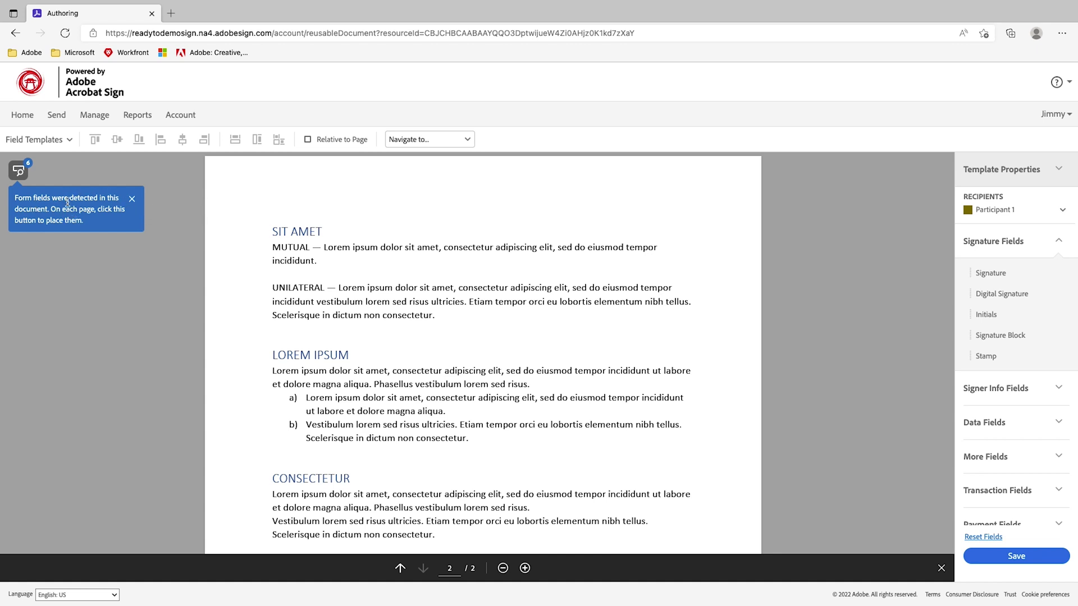
{"action": "scroll", "coordinate": [376, 352], "scroll_direction": "down", "scroll_amount": 1}
{"action": "scroll", "coordinate": [376, 352], "scroll_direction": "down", "scroll_amount": 3}
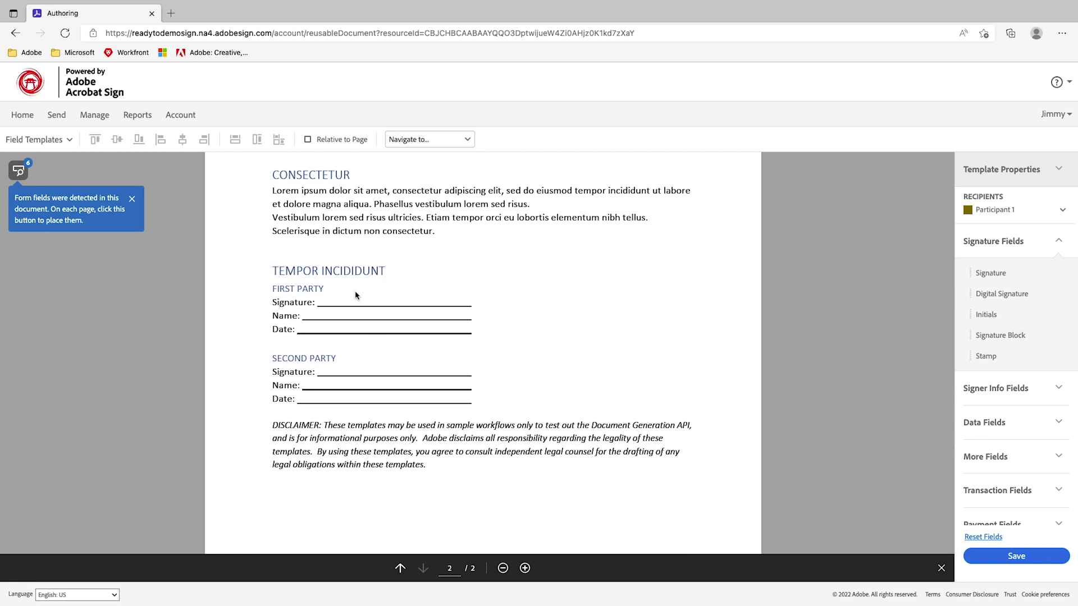
{"action": "left_click", "coordinate": [18, 172]}
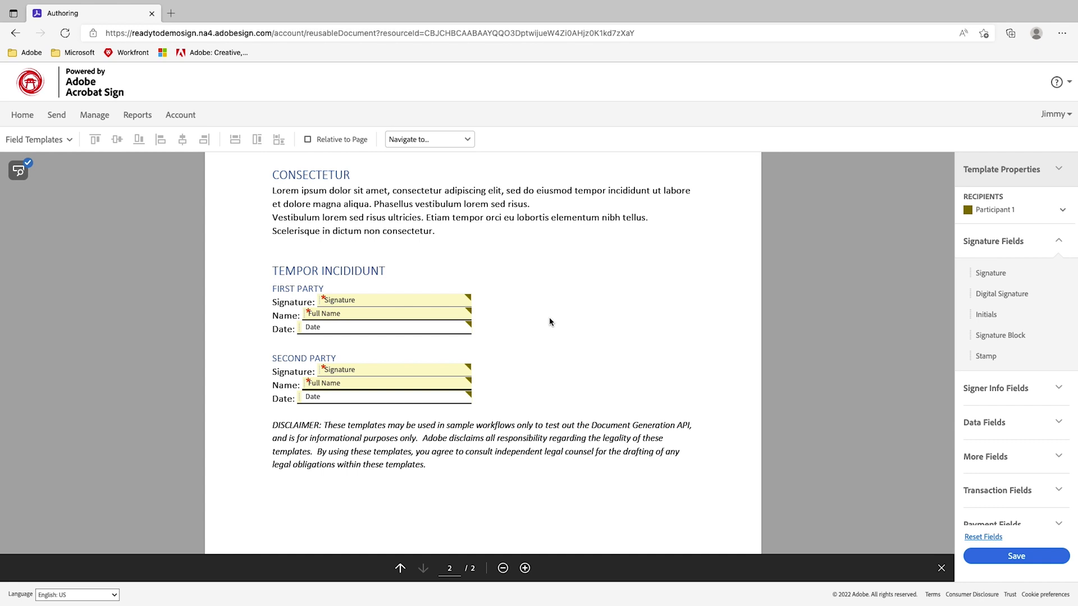
- Check that the first party's Signature, Full Name and Date fields stay on Participant 1
{"action": "left_click", "coordinate": [349, 302]}
{"action": "double_click", "coordinate": [348, 302]}
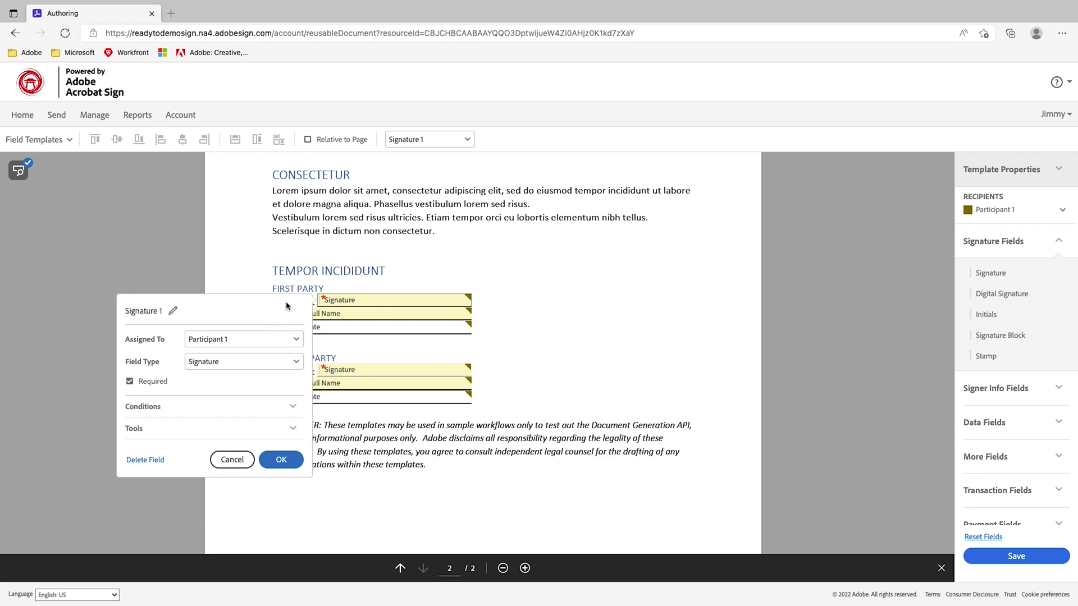
{"action": "double_click", "coordinate": [339, 315]}
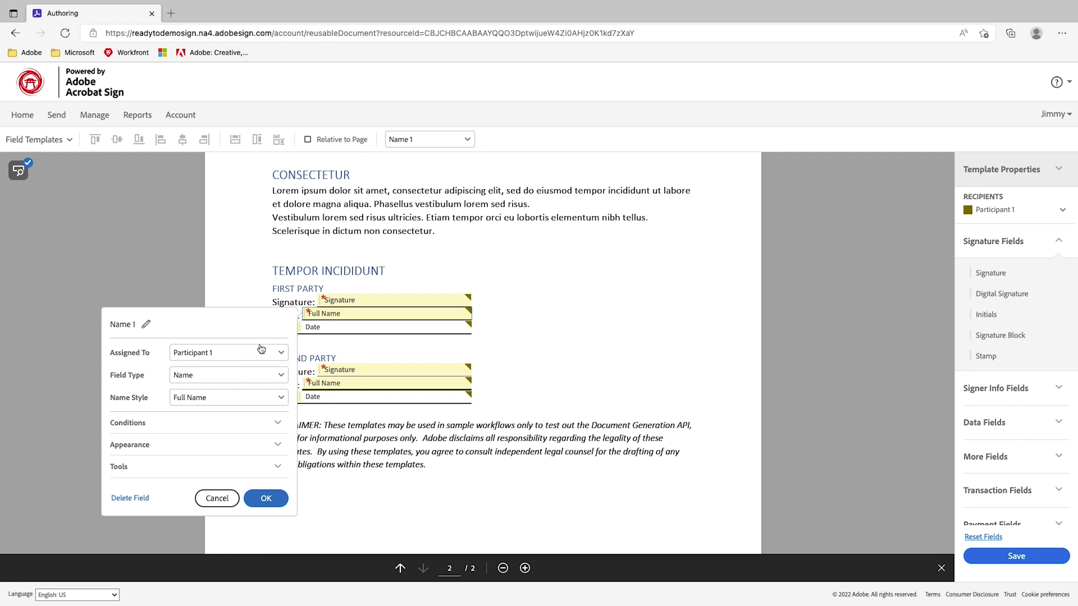
{"action": "double_click", "coordinate": [324, 330]}
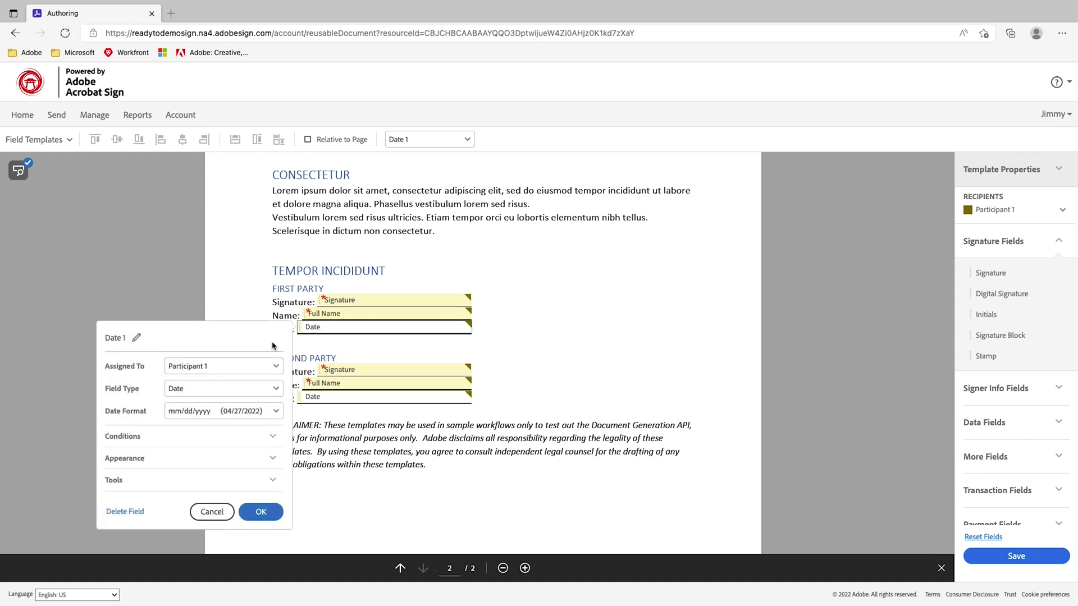
- Assign the second party's Signature, Full Name and Date fields to Participant 2
{"action": "left_click", "coordinate": [350, 368]}
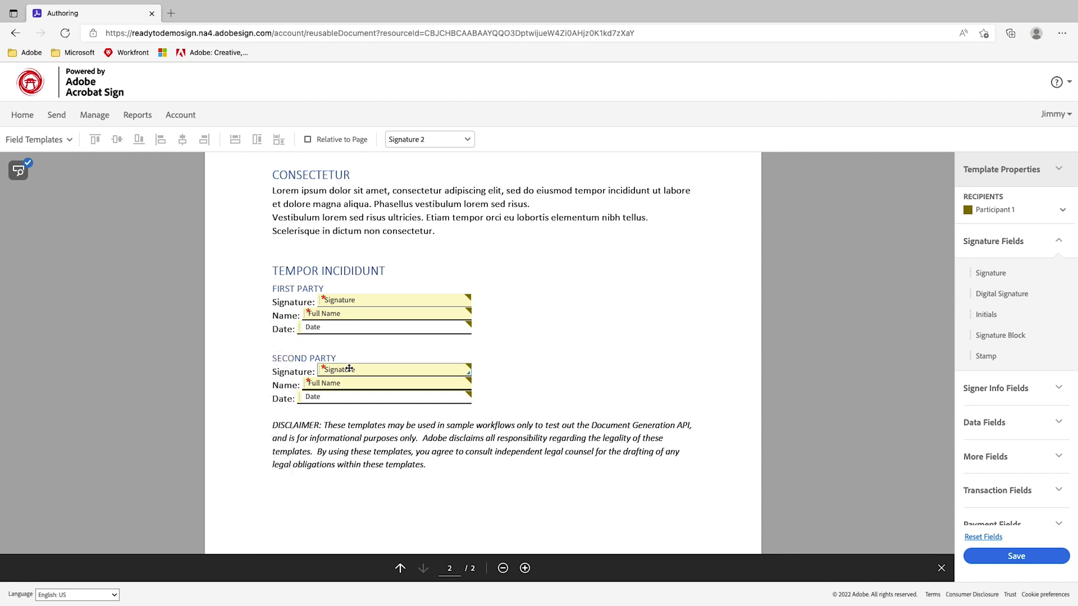
{"action": "double_click", "coordinate": [349, 368]}
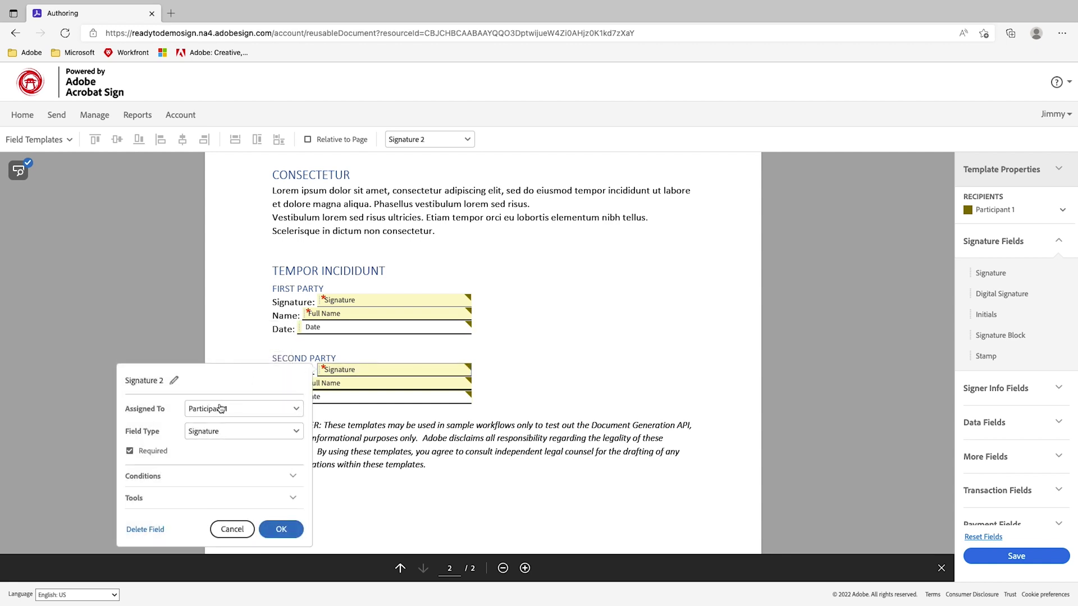
{"action": "left_click", "coordinate": [246, 413]}
{"action": "left_click", "coordinate": [224, 421]}
{"action": "left_click", "coordinate": [350, 384]}
{"action": "double_click", "coordinate": [351, 384]}
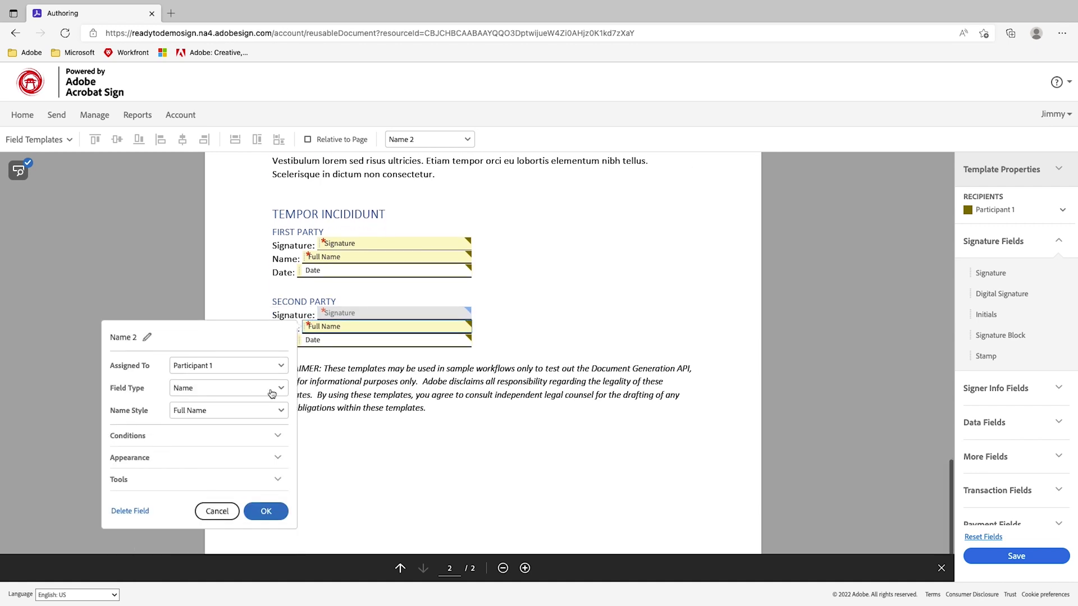
{"action": "left_click", "coordinate": [217, 331]}
{"action": "left_click", "coordinate": [211, 343]}
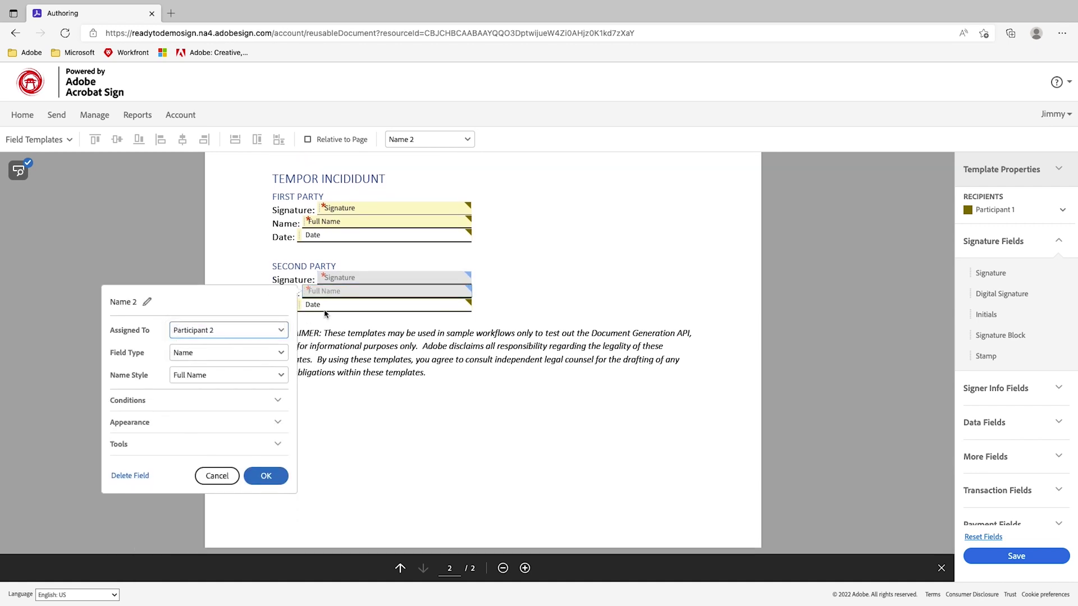
{"action": "left_click", "coordinate": [356, 307]}
{"action": "double_click", "coordinate": [356, 306]}
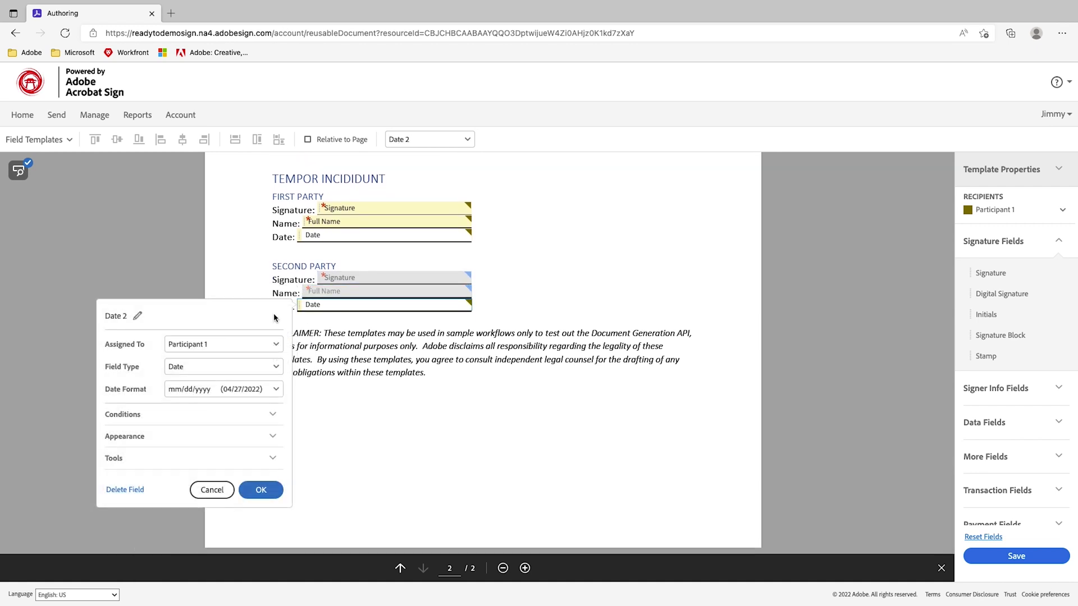
{"action": "left_click", "coordinate": [209, 344]}
{"action": "left_click", "coordinate": [203, 358]}
{"action": "left_click", "coordinate": [544, 290]}
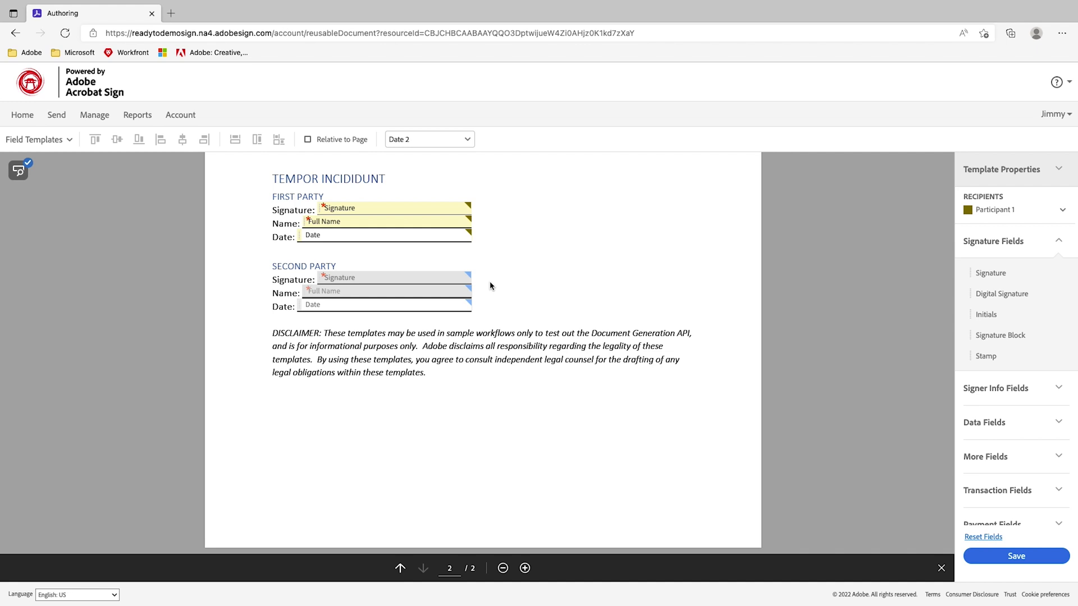
- Save the NDA Template 2022 library template
{"action": "scroll", "coordinate": [494, 289], "scroll_direction": "up", "scroll_amount": 10}
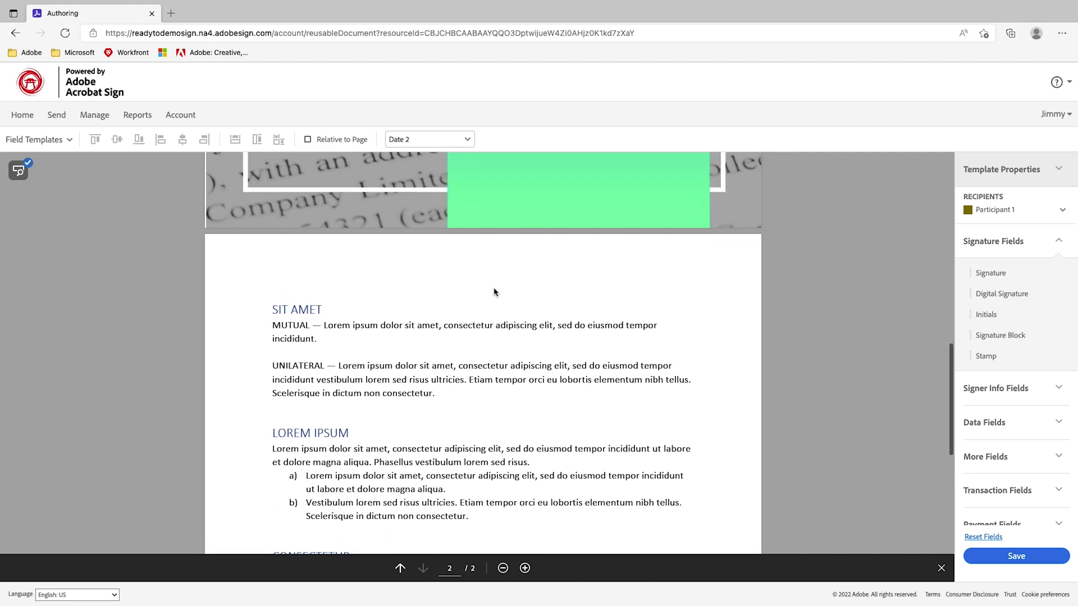
{"action": "scroll", "coordinate": [494, 289], "scroll_direction": "down", "scroll_amount": 6}
{"action": "scroll", "coordinate": [494, 289], "scroll_direction": "down", "scroll_amount": 3}
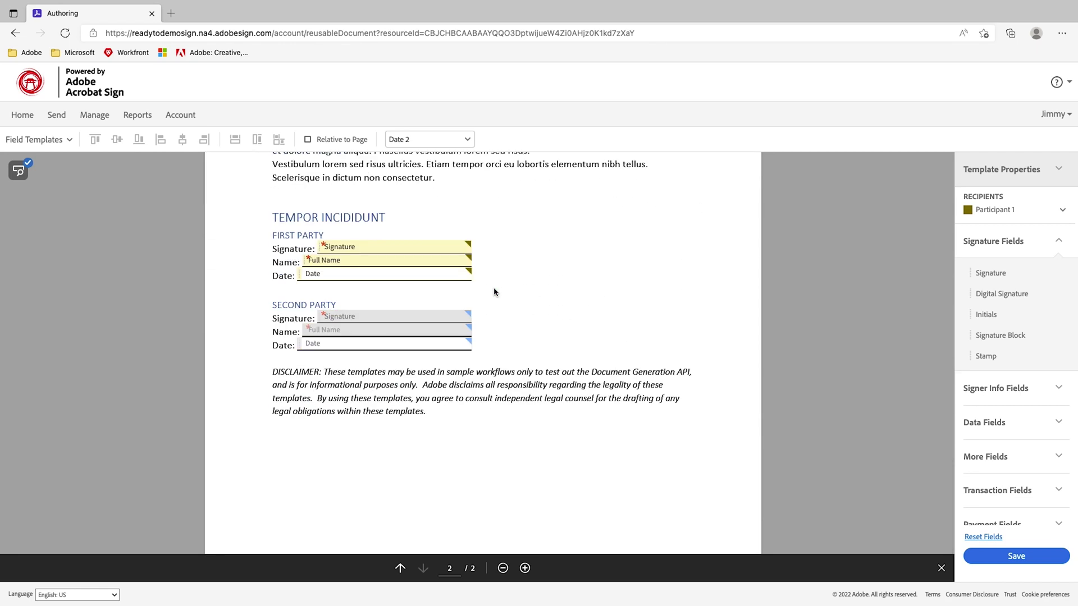
{"action": "left_click", "coordinate": [1006, 558]}
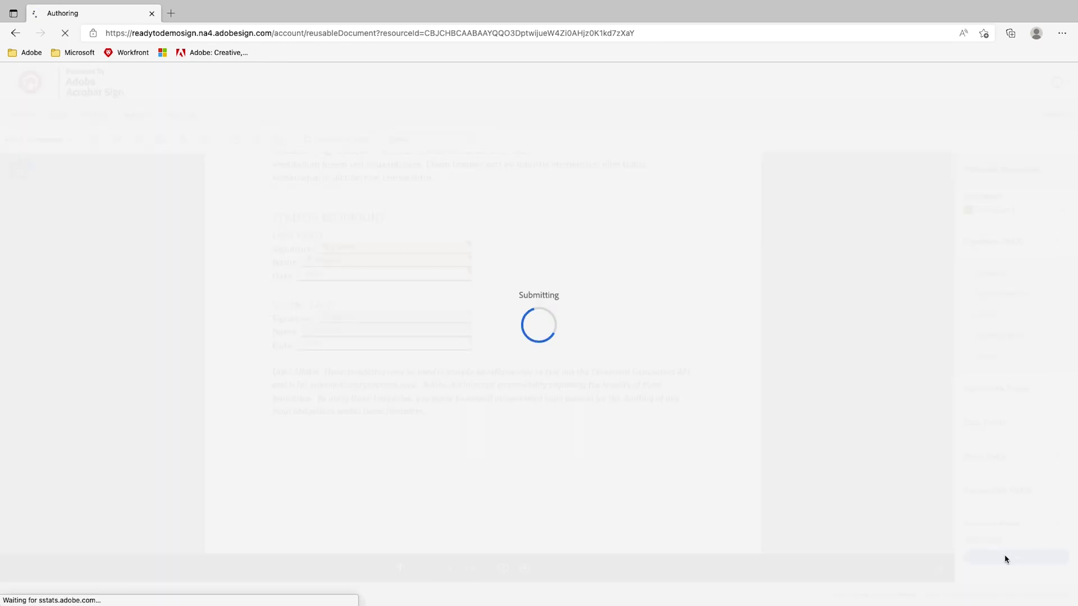